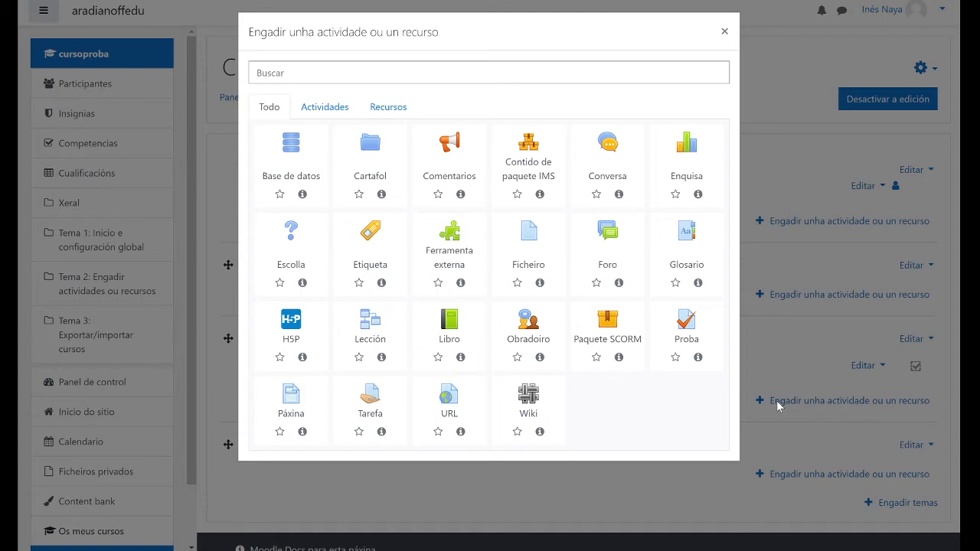
- Add an external tool activity to Tema 2 using the preconfigured tool Google Assignments and the activity name "Fases da Mitose"
{"action": "left_click", "coordinate": [448, 250]}
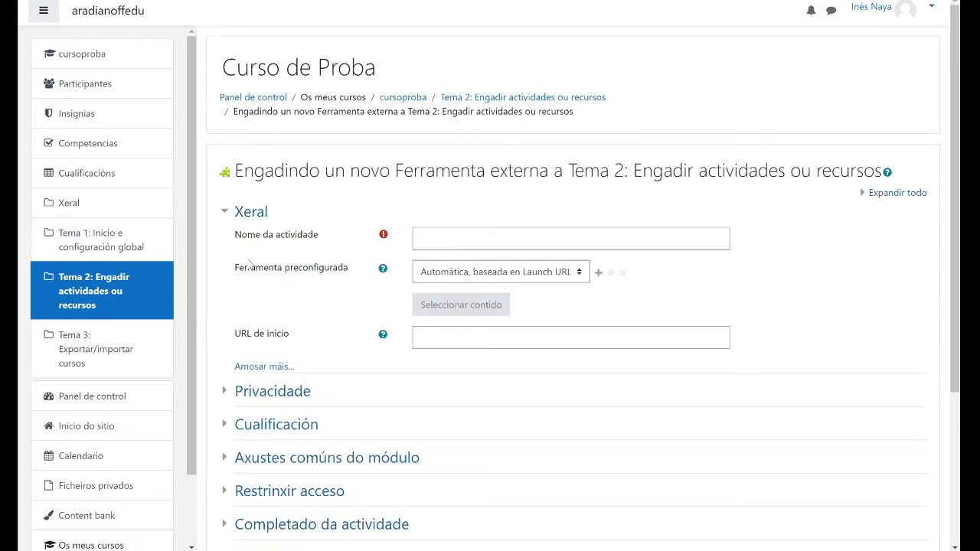
{"action": "left_click", "coordinate": [462, 275]}
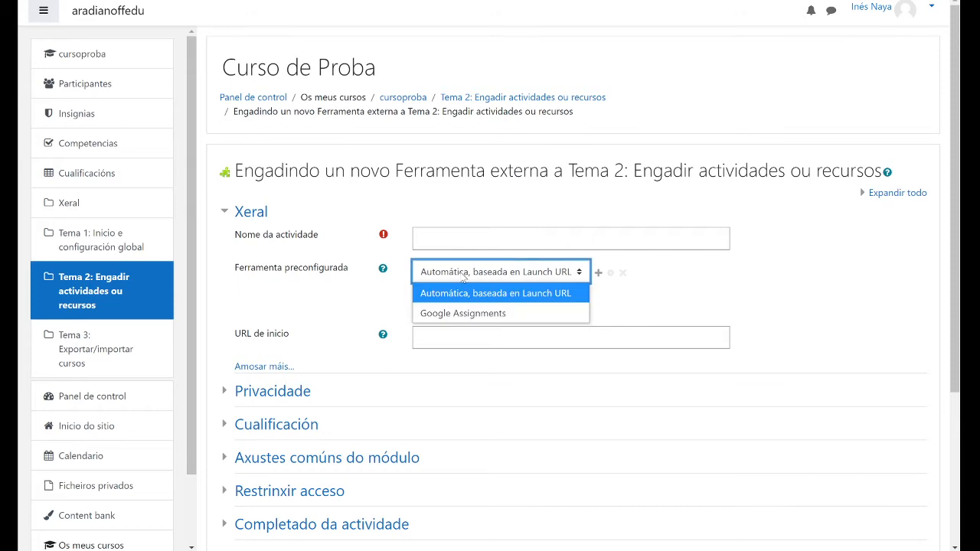
{"action": "left_click", "coordinate": [451, 313]}
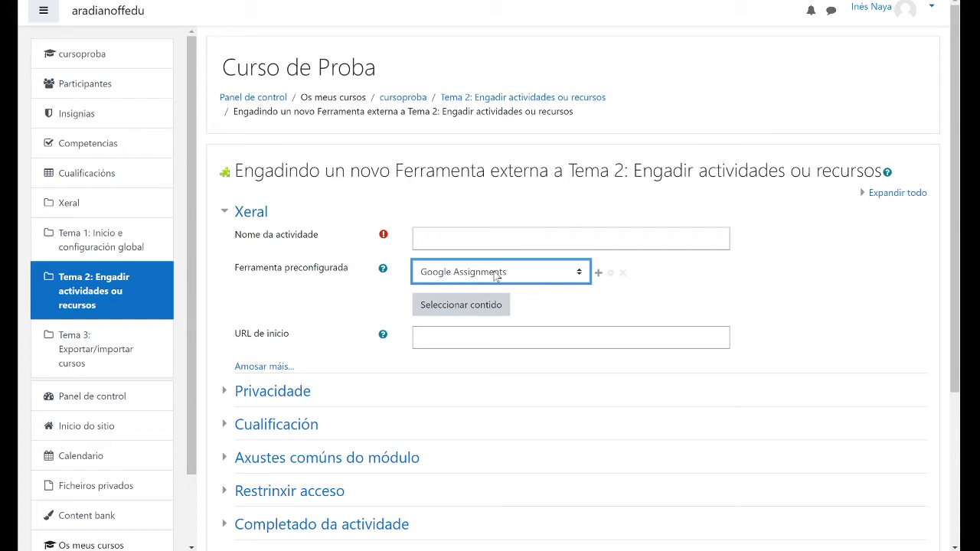
{"action": "left_click", "coordinate": [420, 237]}
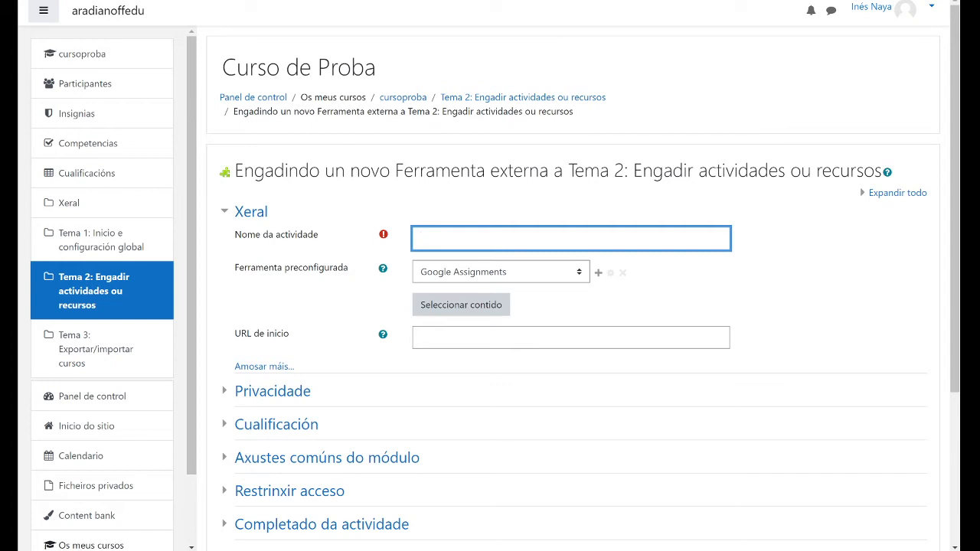
{"action": "type", "text": "Fases da Mitose"}
- Set completion tracking to "Amosar a actividade como completada cando se cumpran as condicións", requiring a grade but not a view
{"action": "scroll", "coordinate": [372, 387], "scroll_direction": "down", "scroll_amount": 2}
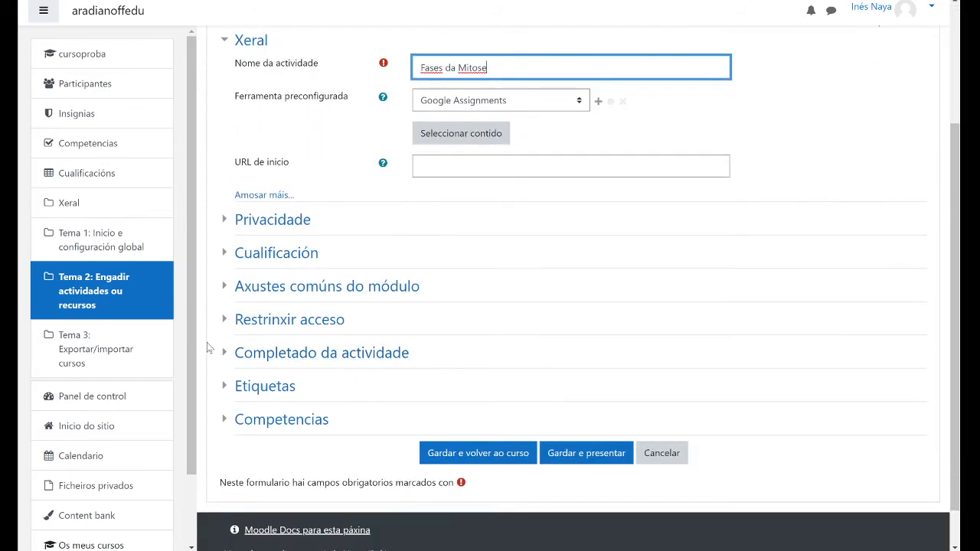
{"action": "left_click", "coordinate": [226, 354]}
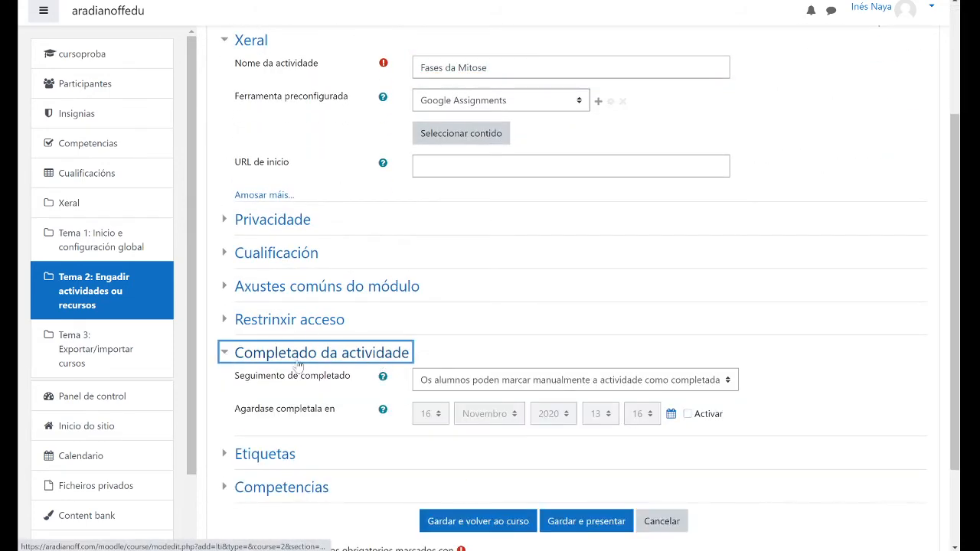
{"action": "left_click", "coordinate": [511, 380]}
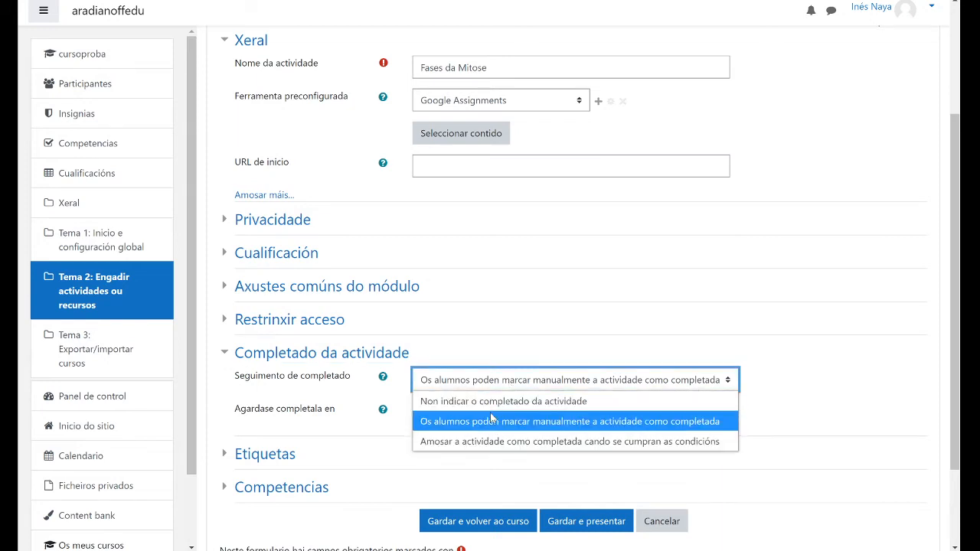
{"action": "left_click", "coordinate": [473, 442]}
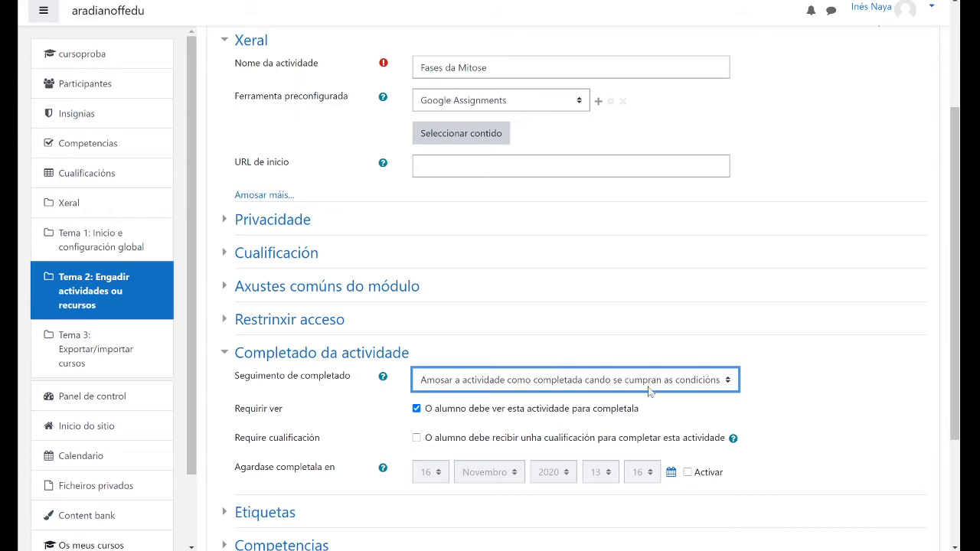
{"action": "left_click", "coordinate": [416, 438]}
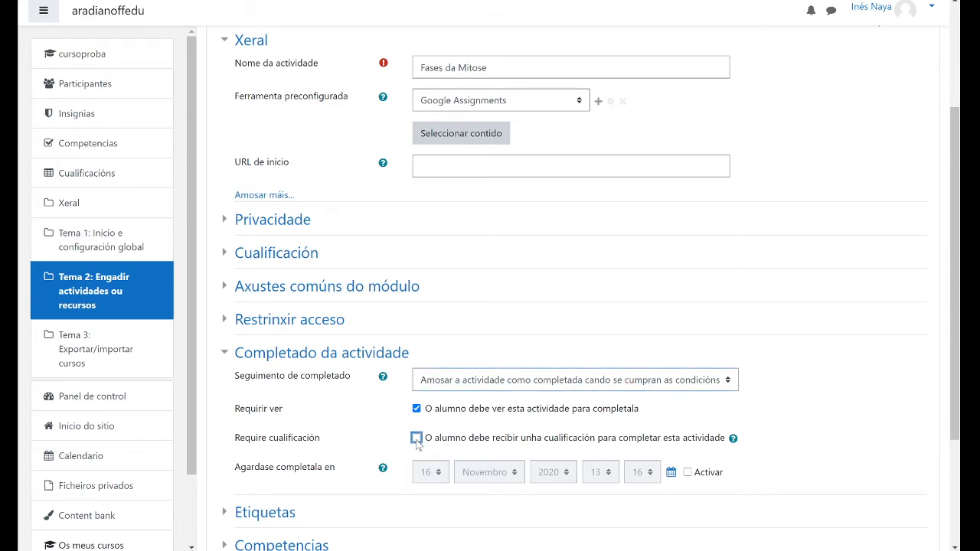
{"action": "left_click", "coordinate": [417, 409]}
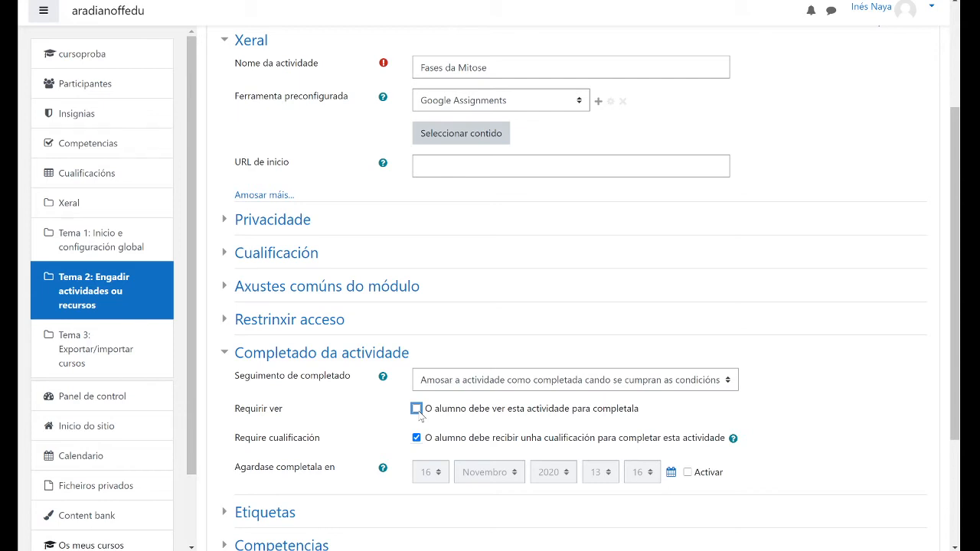
- Start a Google assignment as the activity's content and attach the recent Drive file "Fases da Mitosis"
{"action": "scroll", "coordinate": [414, 196], "scroll_direction": "up", "scroll_amount": 1}
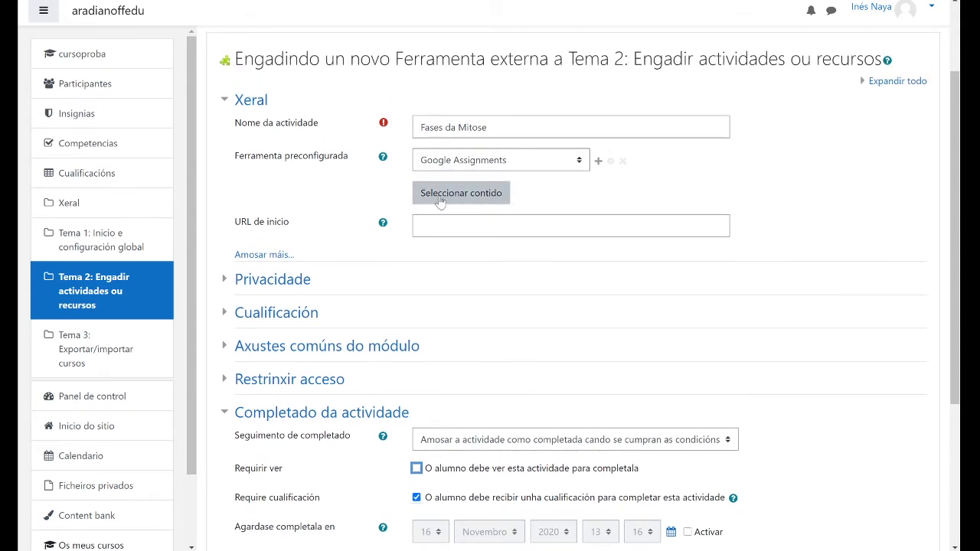
{"action": "left_click", "coordinate": [450, 195]}
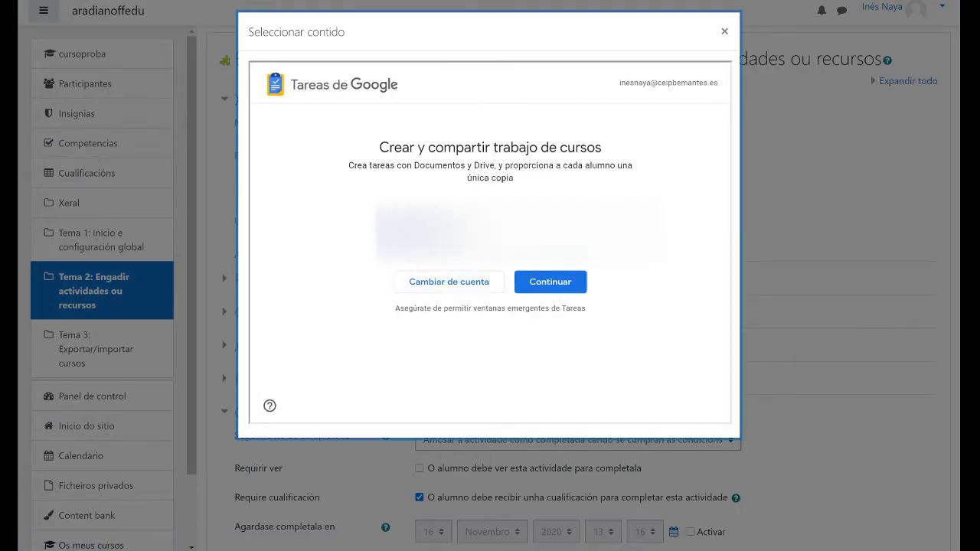
{"action": "left_click", "coordinate": [543, 281]}
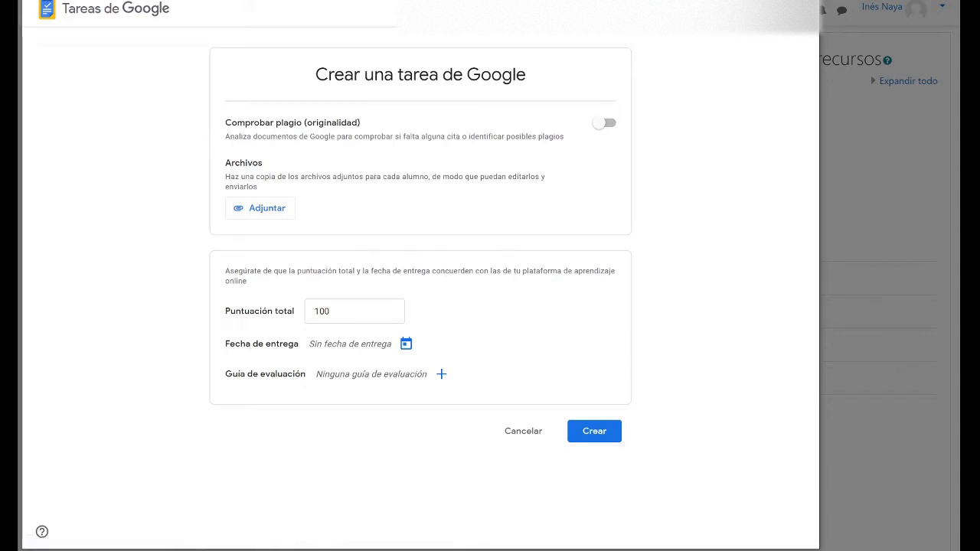
{"action": "left_click", "coordinate": [251, 212]}
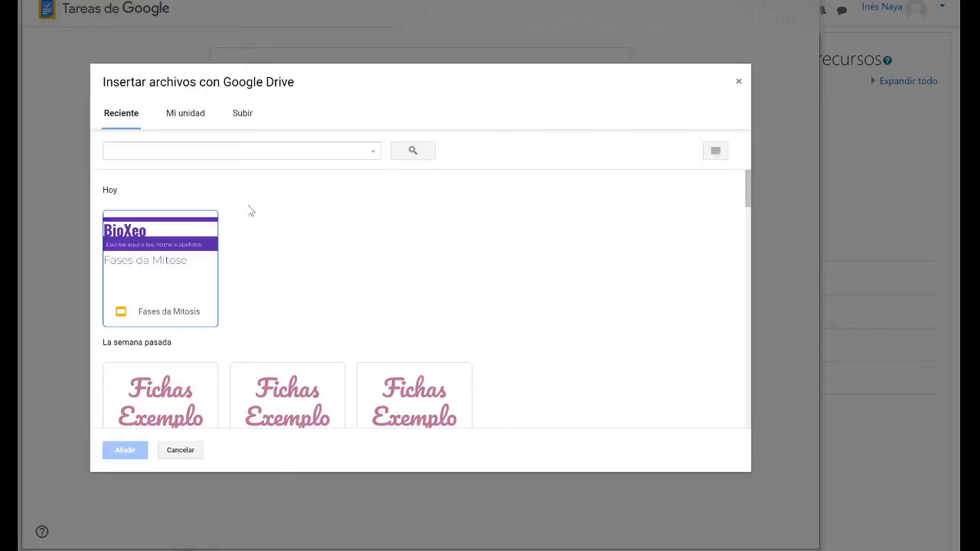
{"action": "left_click", "coordinate": [153, 243]}
{"action": "left_click", "coordinate": [127, 450]}
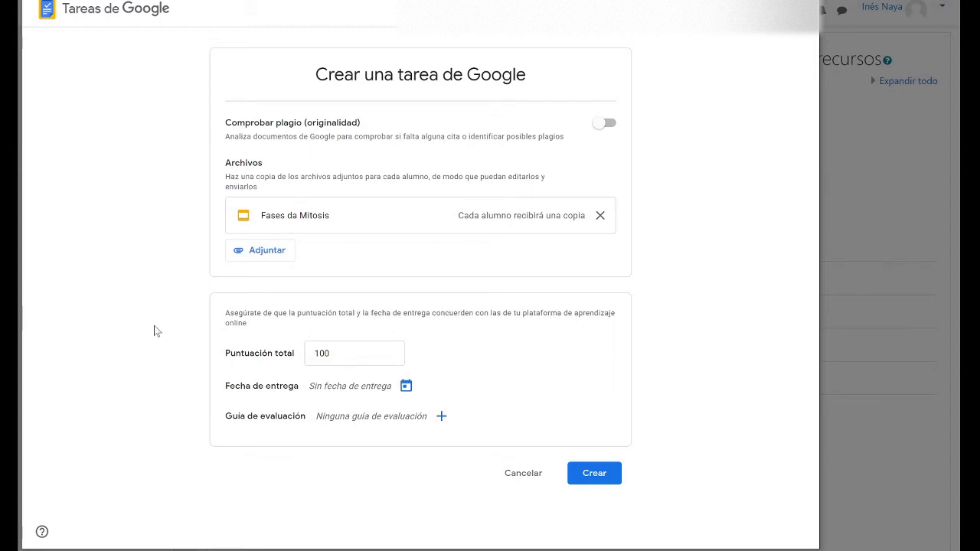
- Create the Google assignment with a total score of 100, and save the external tool activity, returning to the course
{"action": "left_click", "coordinate": [332, 354]}
{"action": "key", "text": "ctrl+a"}
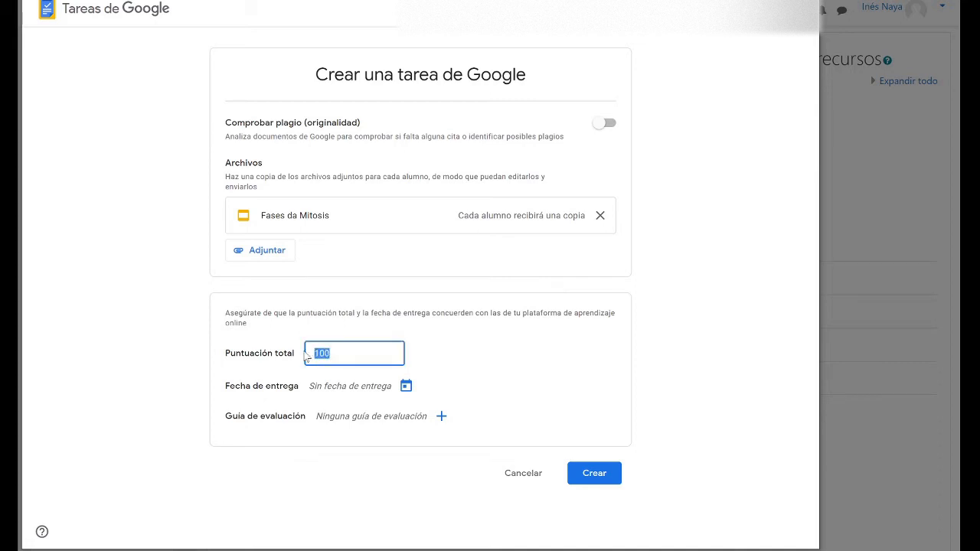
{"action": "left_click", "coordinate": [331, 353]}
{"action": "key", "text": "ctrl+a"}
{"action": "left_click", "coordinate": [585, 472]}
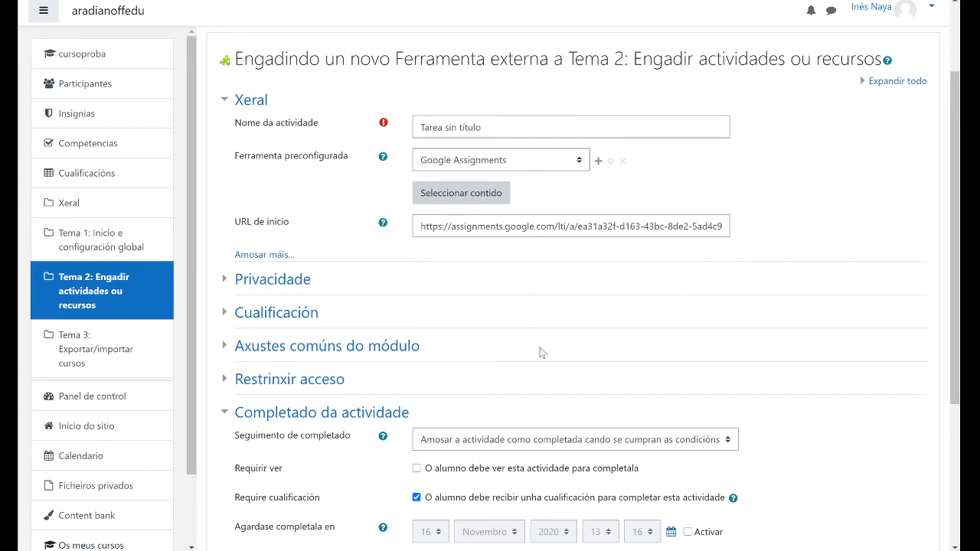
{"action": "scroll", "coordinate": [539, 351], "scroll_direction": "down", "scroll_amount": 3}
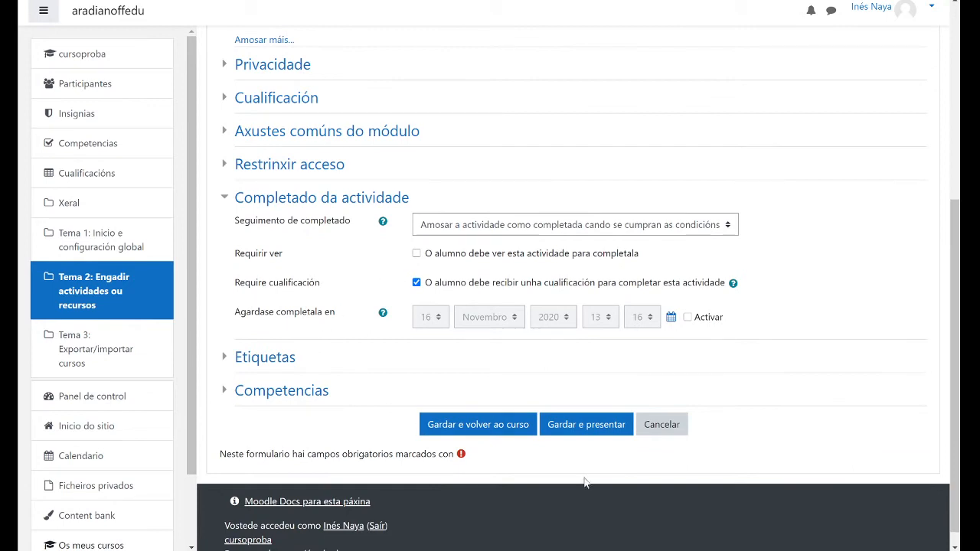
{"action": "left_click", "coordinate": [476, 431]}
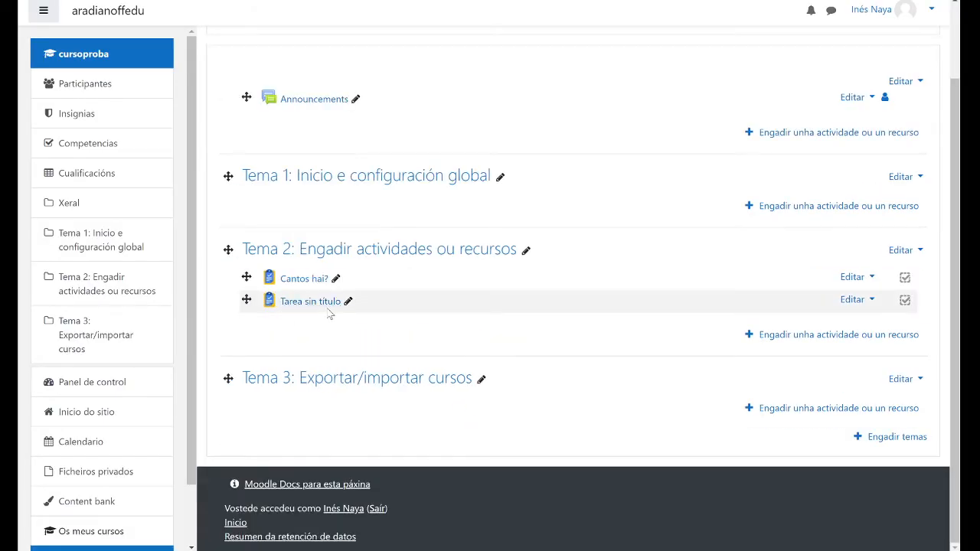
- In the "Tarea sin título" assignment, set the title to "Fases da Mitose" and the instructions to "Completa os exercicios e devolveos xa remantados."
{"action": "left_click", "coordinate": [308, 302]}
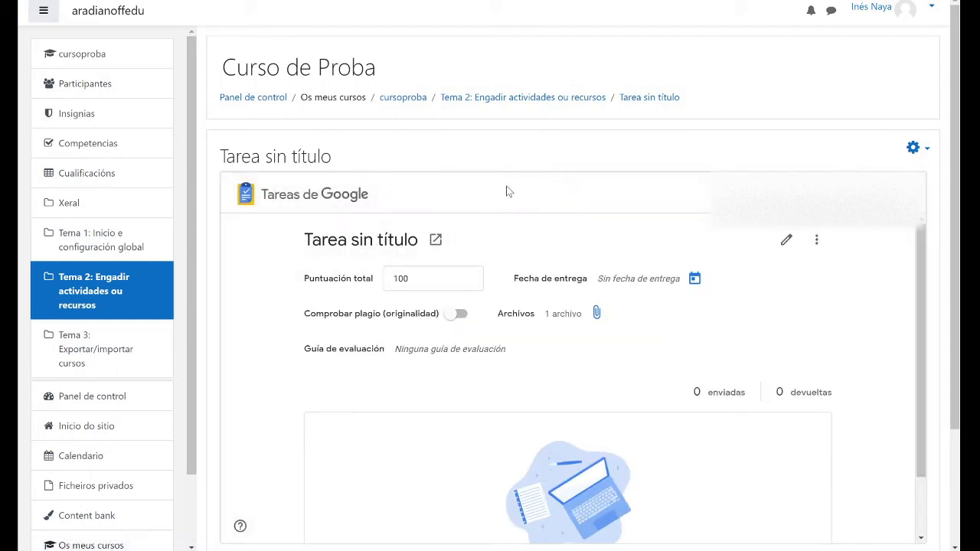
{"action": "left_click", "coordinate": [786, 239]}
{"action": "left_click_drag", "start_coordinate": [546, 316], "coordinate": [372, 306]}
{"action": "type", "text": "F"}
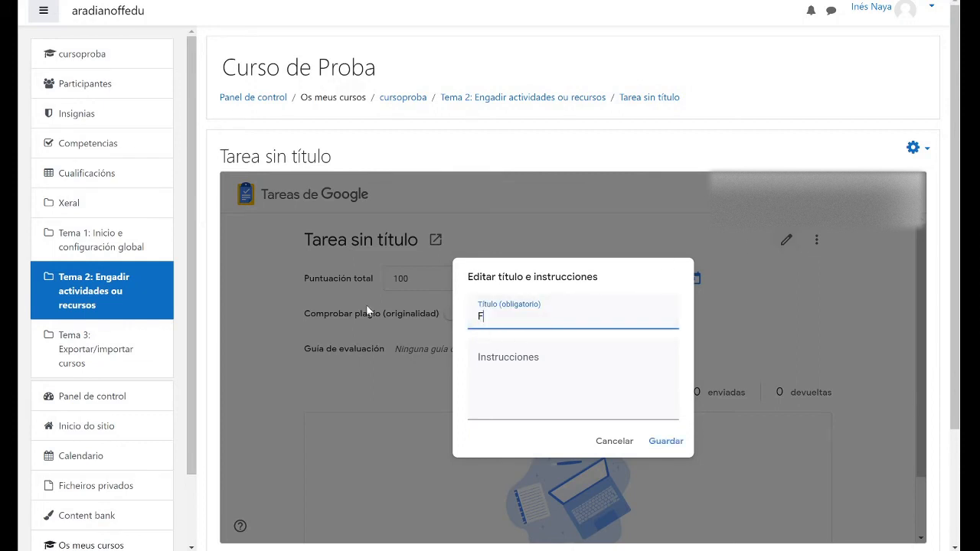
{"action": "type", "text": "ases da Mitose"}
{"action": "key", "text": "Tab"}
{"action": "type", "text": "Completa os"}
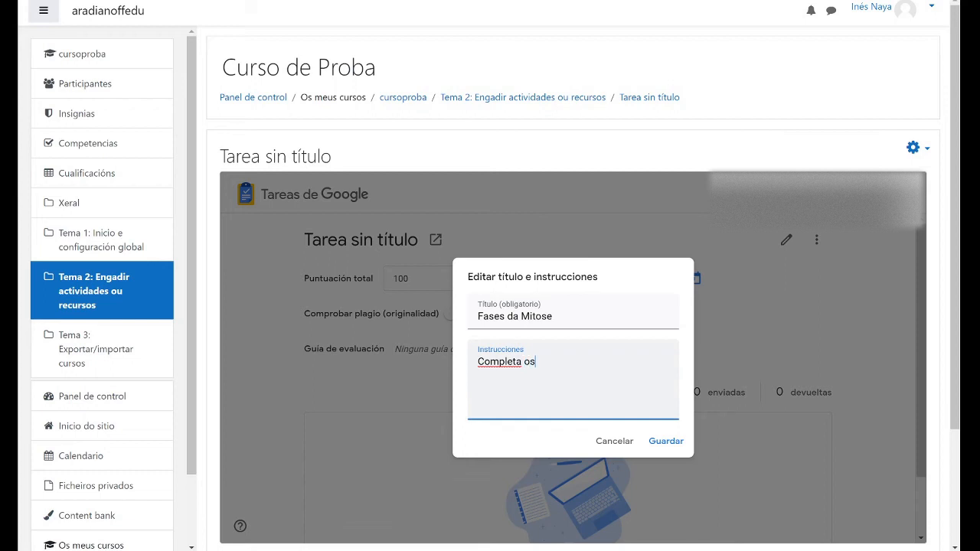
{"action": "type", "text": " exercicios e devolveos"}
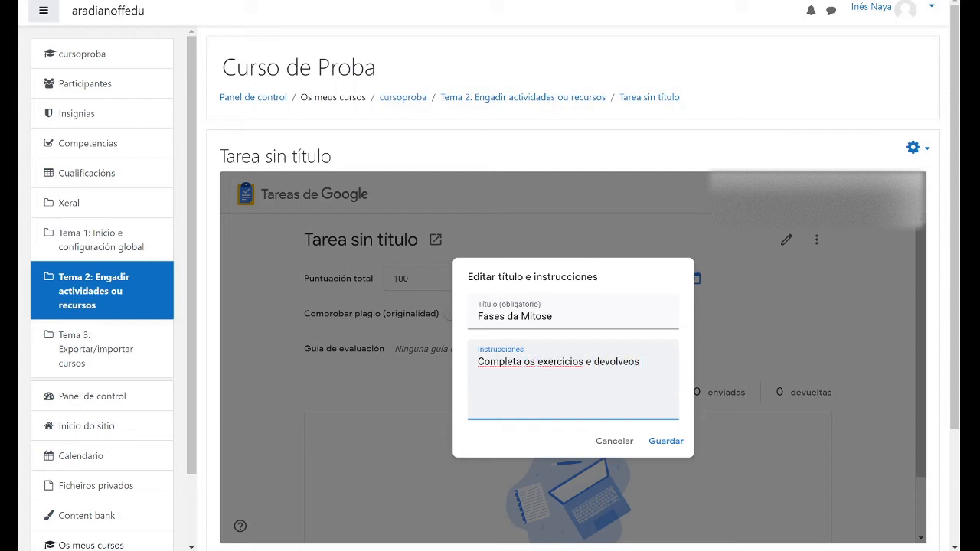
{"action": "type", "text": " xa remantados."}
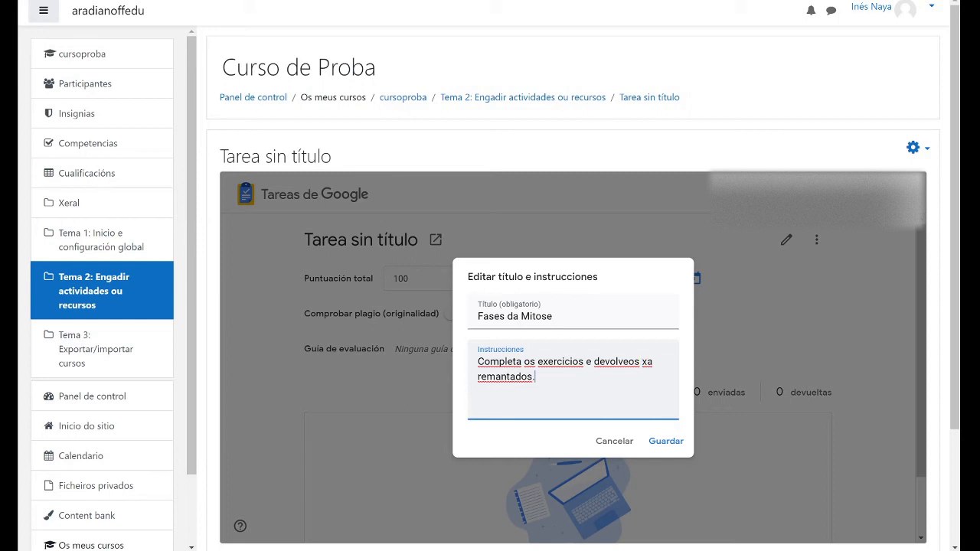
{"action": "left_click", "coordinate": [666, 441]}
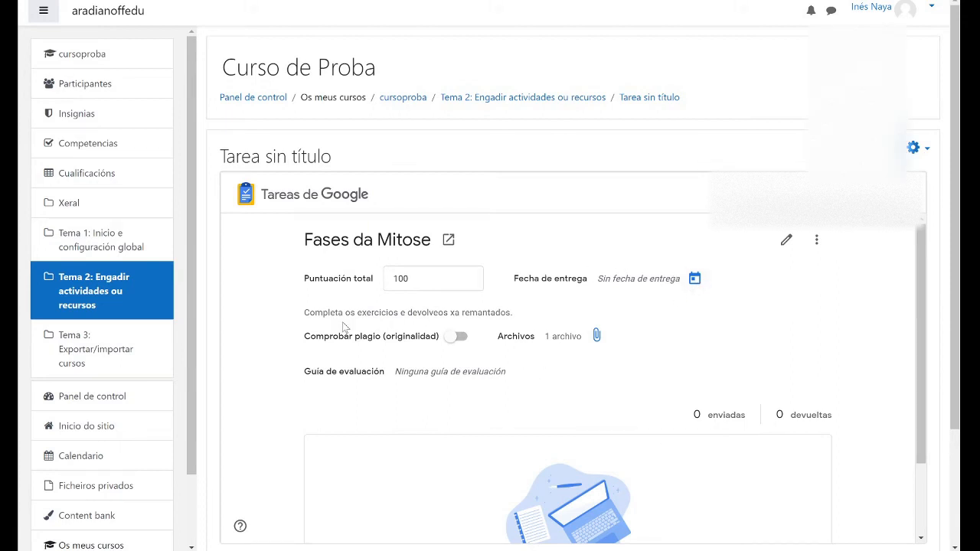
- Review the assignment's submissions area, evaluation guide and due date settings, leaving it without a due date
{"action": "scroll", "coordinate": [566, 345], "scroll_direction": "down", "scroll_amount": 5}
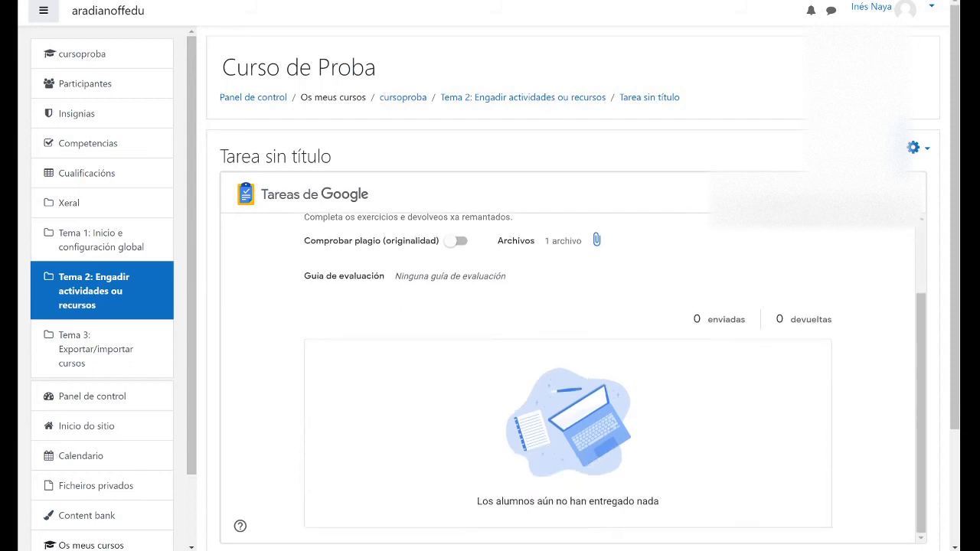
{"action": "scroll", "coordinate": [542, 306], "scroll_direction": "up", "scroll_amount": 3}
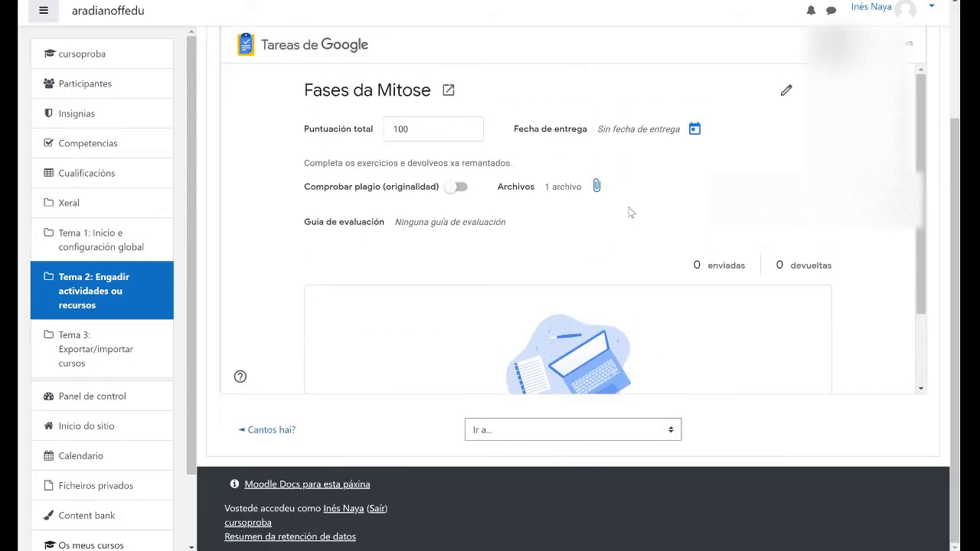
{"action": "left_click_drag", "start_coordinate": [397, 226], "coordinate": [502, 242]}
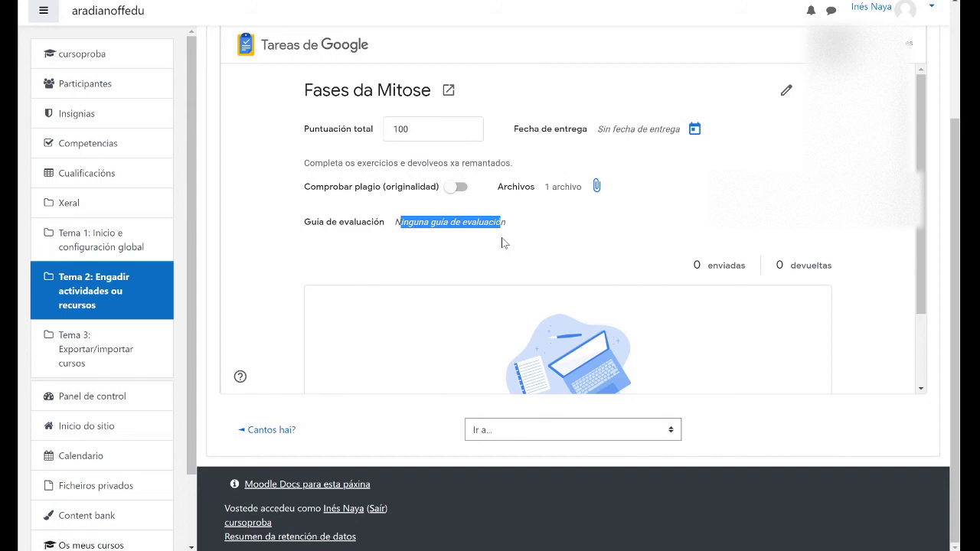
{"action": "left_click", "coordinate": [371, 214]}
{"action": "left_click", "coordinate": [694, 130]}
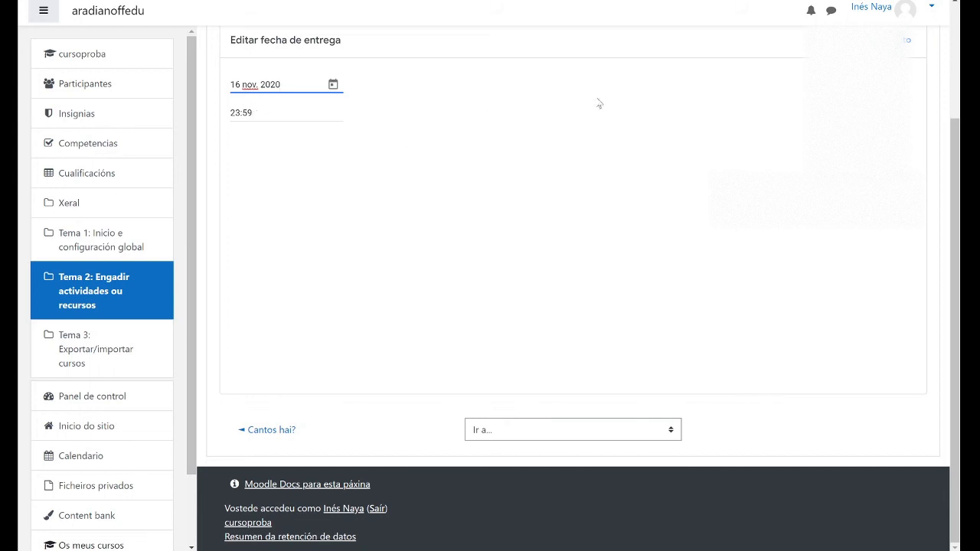
{"action": "left_click", "coordinate": [897, 41]}
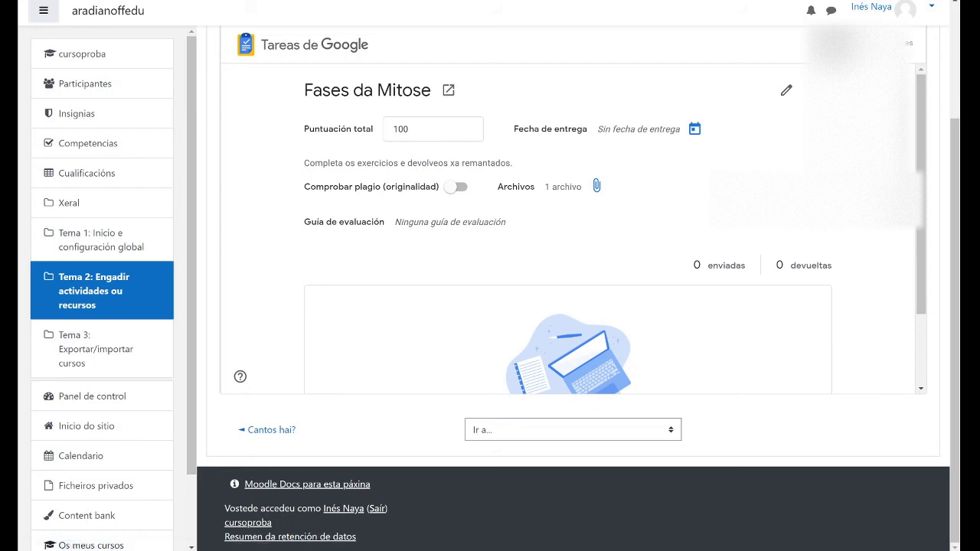
- Check the file attached to the assignment and look over its details and student submissions area
{"action": "left_click", "coordinate": [595, 189]}
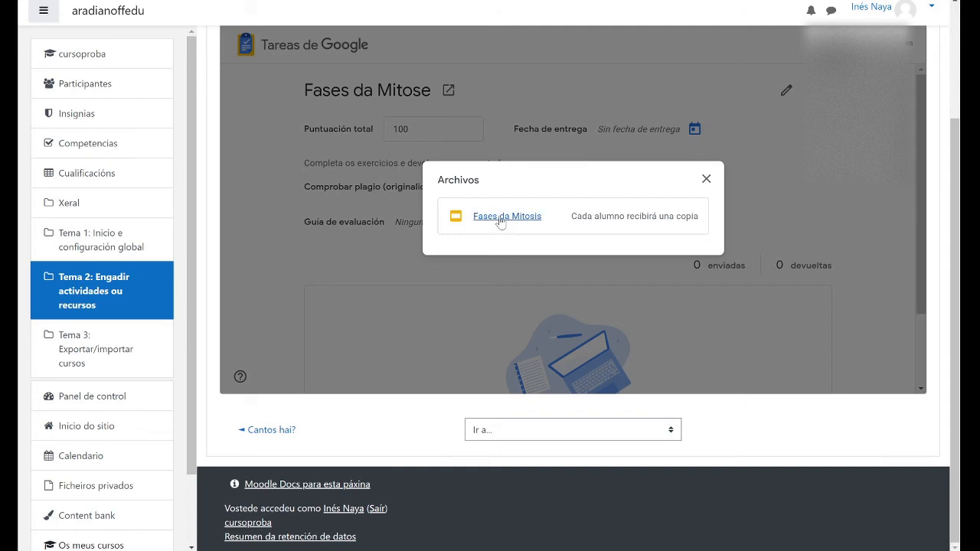
{"action": "left_click", "coordinate": [705, 179]}
{"action": "scroll", "coordinate": [708, 197], "scroll_direction": "down", "scroll_amount": 2}
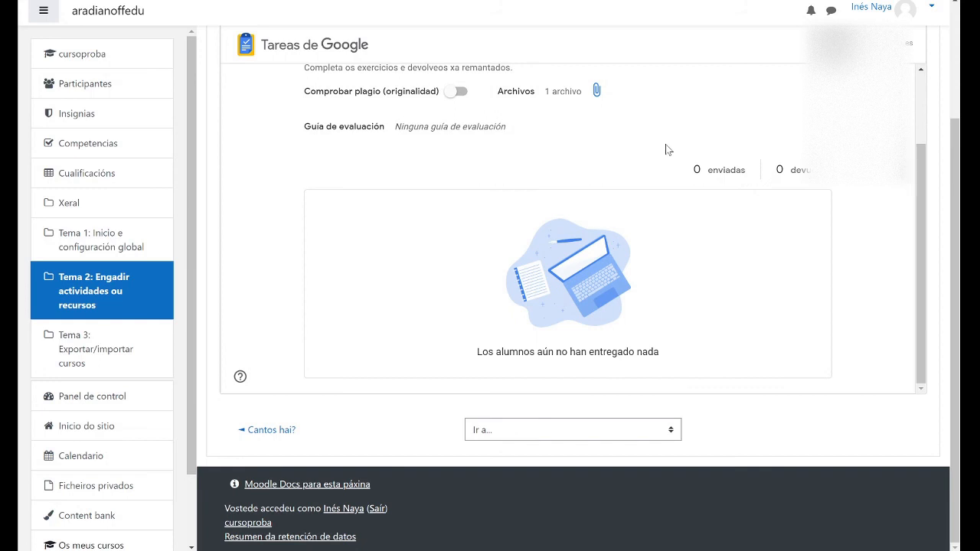
{"action": "scroll", "coordinate": [560, 239], "scroll_direction": "up", "scroll_amount": 3}
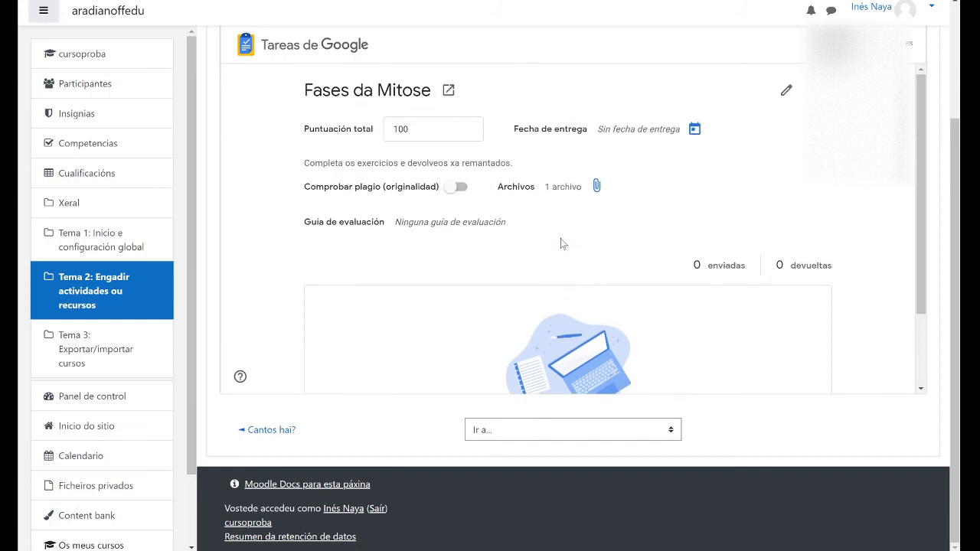
{"action": "scroll", "coordinate": [560, 240], "scroll_direction": "down", "scroll_amount": 3}
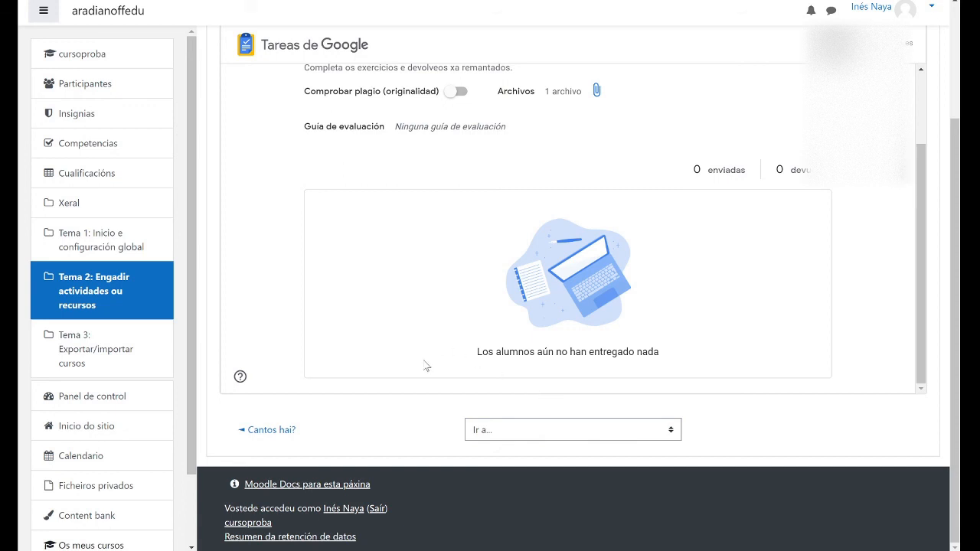
{"action": "scroll", "coordinate": [503, 339], "scroll_direction": "up", "scroll_amount": 2}
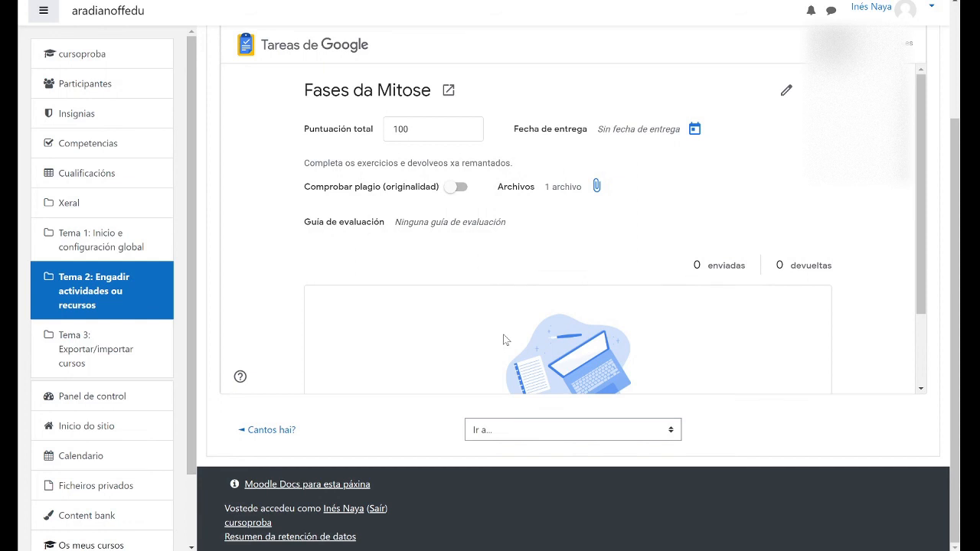
- Return to the course page and rename the "Tarea sin título" activity in Tema 2 as "Fases Mitose"
{"action": "scroll", "coordinate": [435, 339], "scroll_direction": "down", "scroll_amount": 2}
{"action": "left_click", "coordinate": [260, 436]}
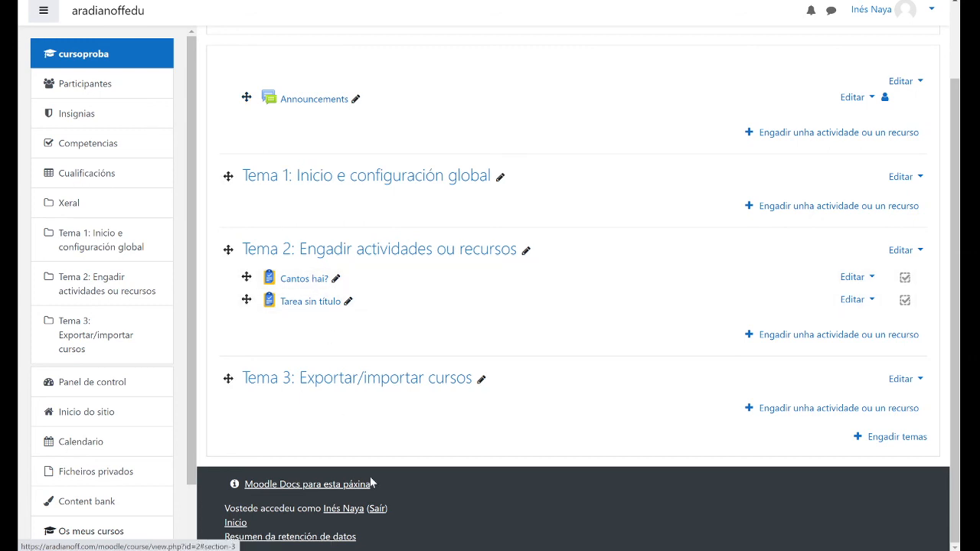
{"action": "left_click", "coordinate": [348, 302]}
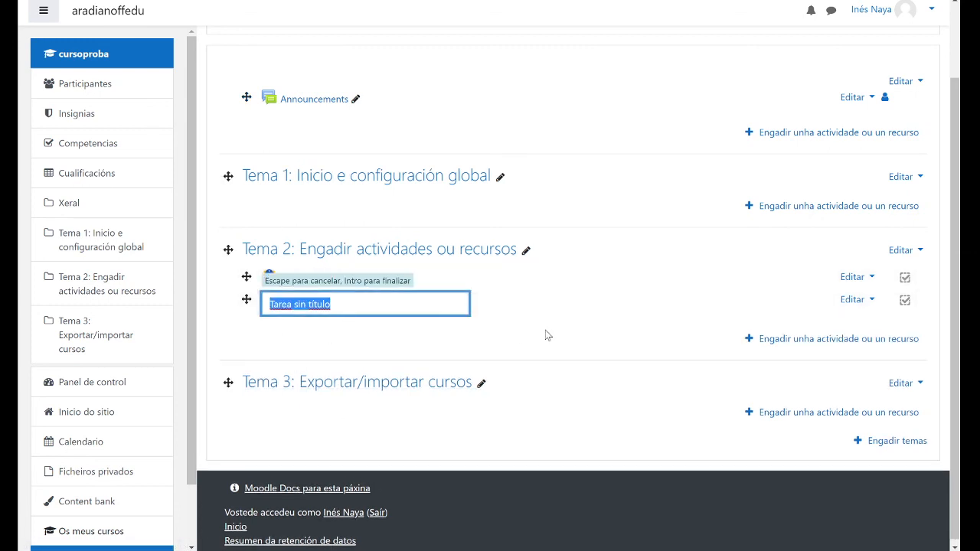
{"action": "type", "text": "Fases Mitose"}
{"action": "key", "text": "Return"}
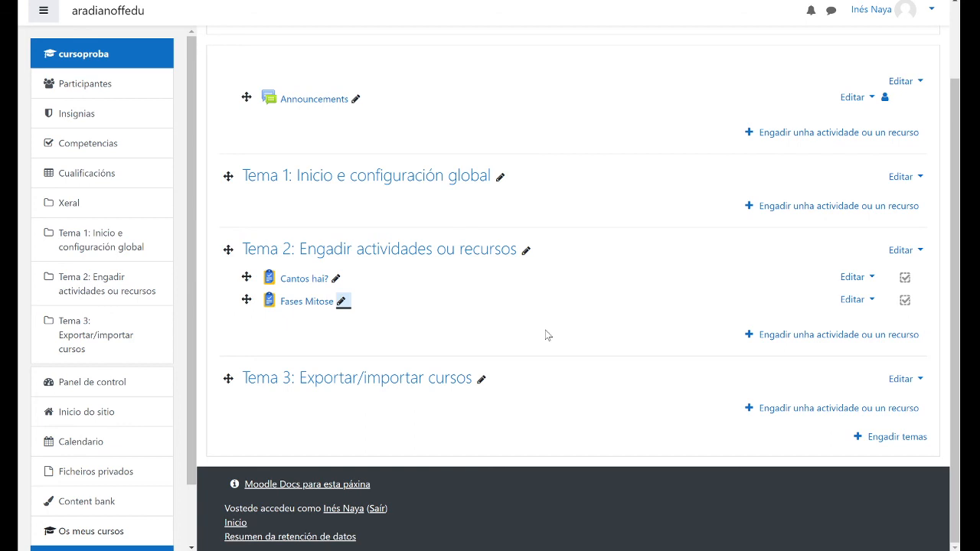